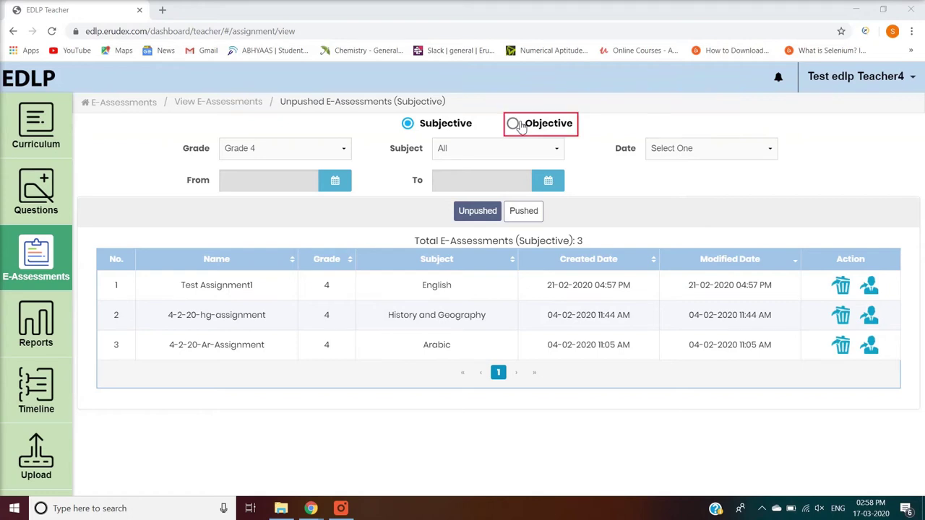
Switch the E-Assessments page to Objective to list the eight pushed assessments.
click(513, 124)
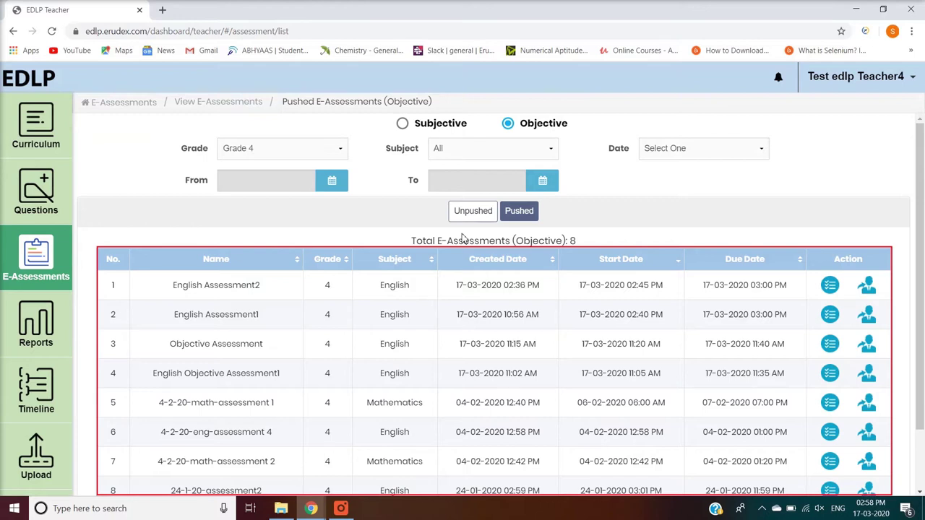
Compare the Unpushed and Pushed lists, ending on English Assessment3 and ASSESSMENT.
click(470, 214)
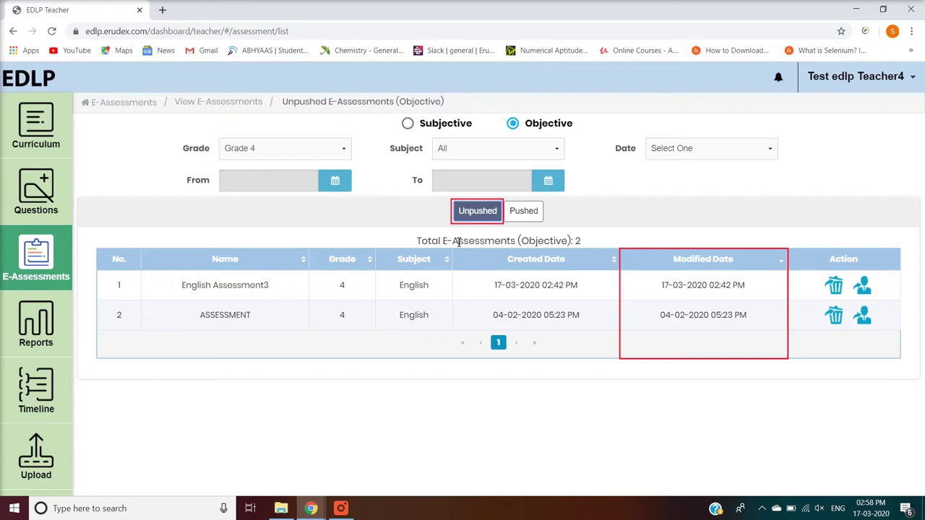
click(526, 214)
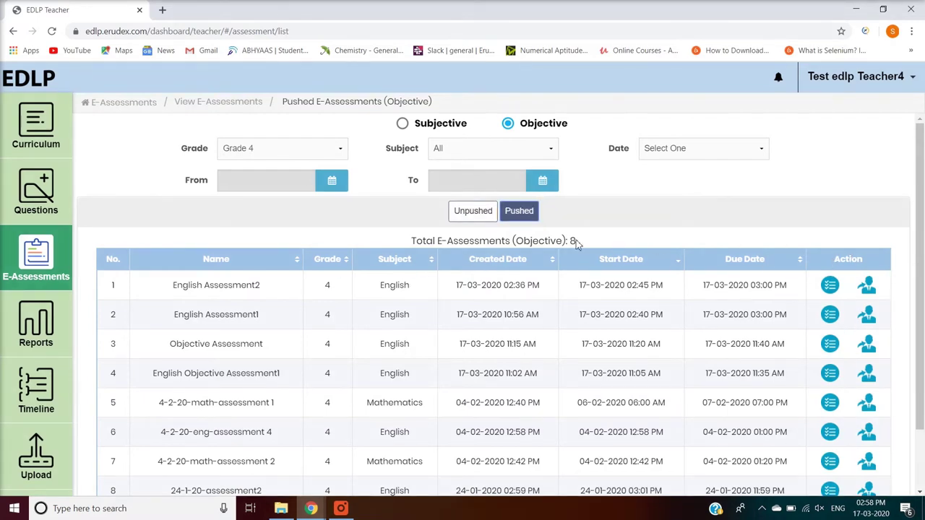
click(467, 217)
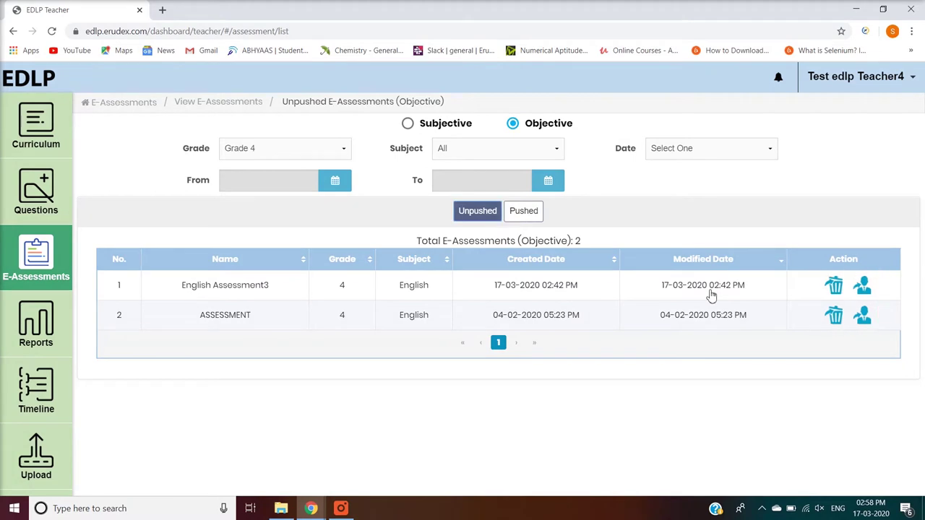
Open English Assessment3 and add the odd-one-out question from the question bank.
click(606, 294)
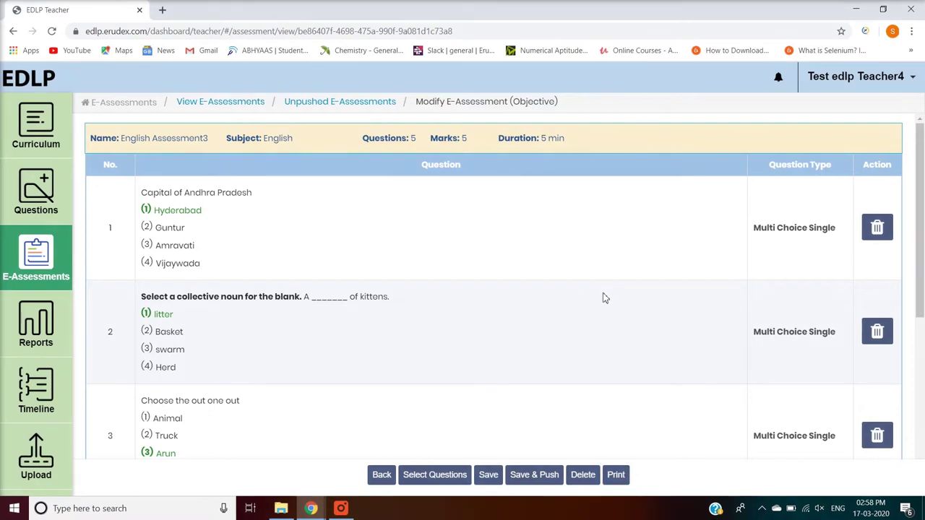
scroll(875, 386, down, 2)
click(448, 475)
click(839, 270)
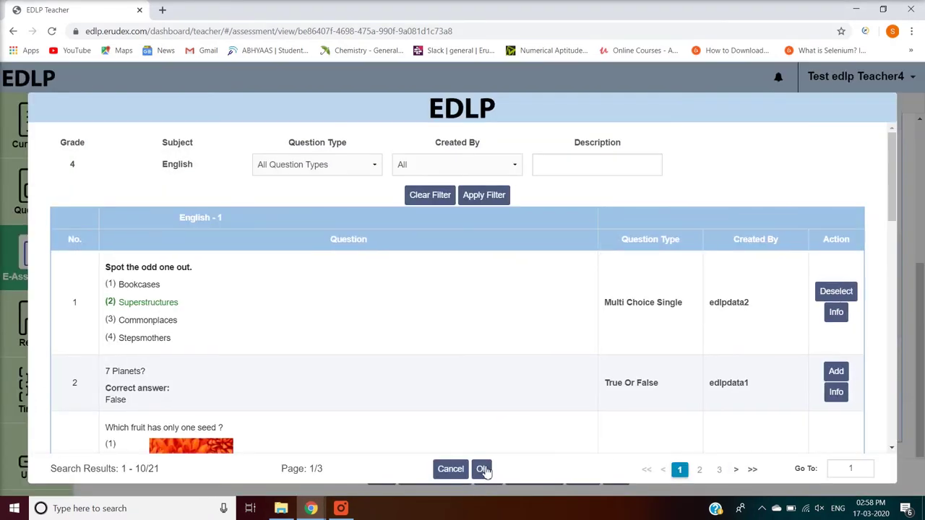
click(481, 469)
Delete question 6, save the assessment, and return to the unpushed list.
click(877, 391)
click(520, 109)
click(497, 476)
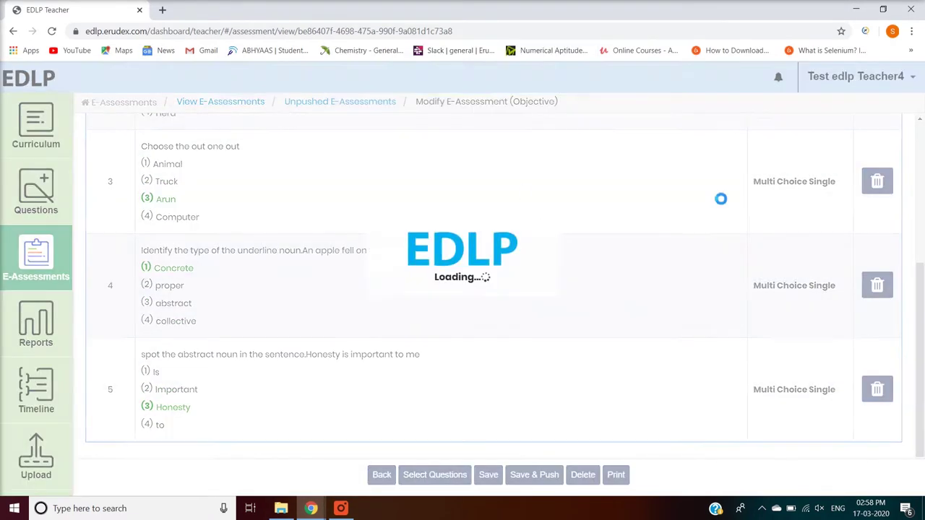
click(390, 477)
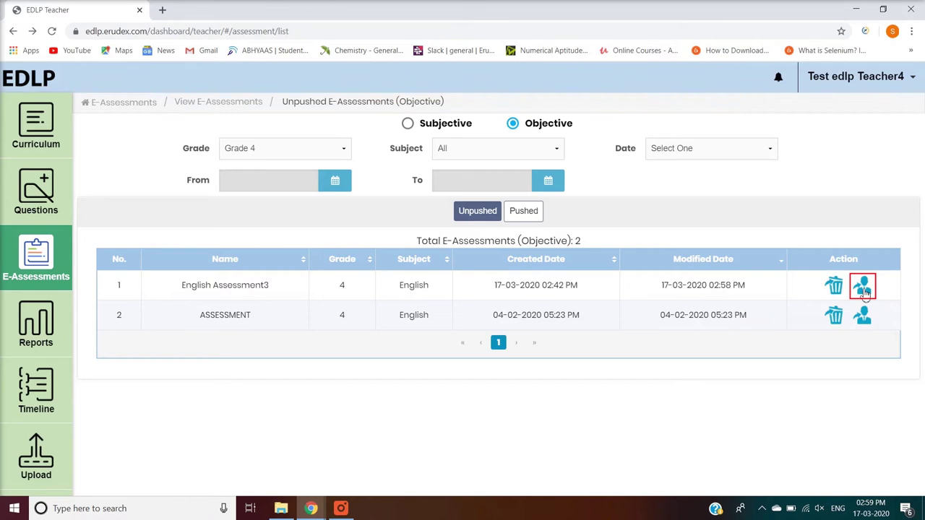
Start pushing English Assessment3 and select class A students as recipients.
click(865, 289)
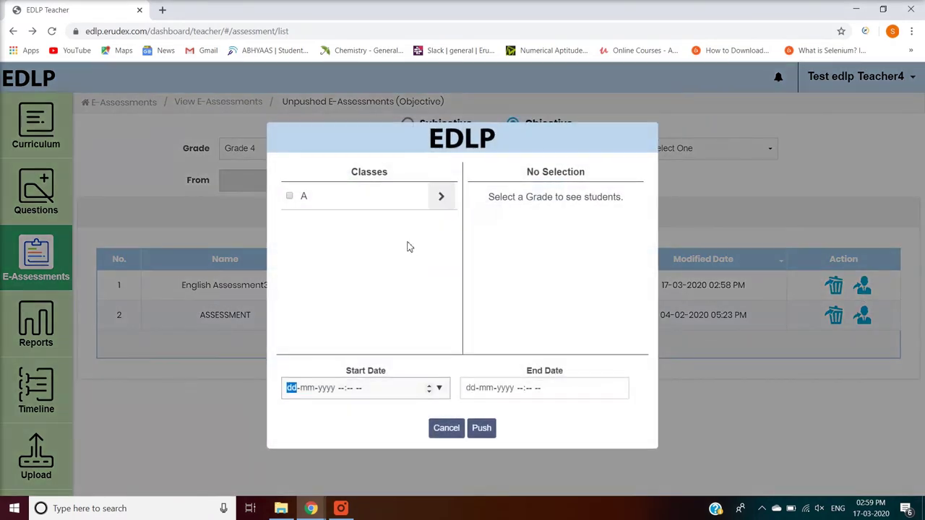
click(441, 198)
scroll(503, 282, down, 3)
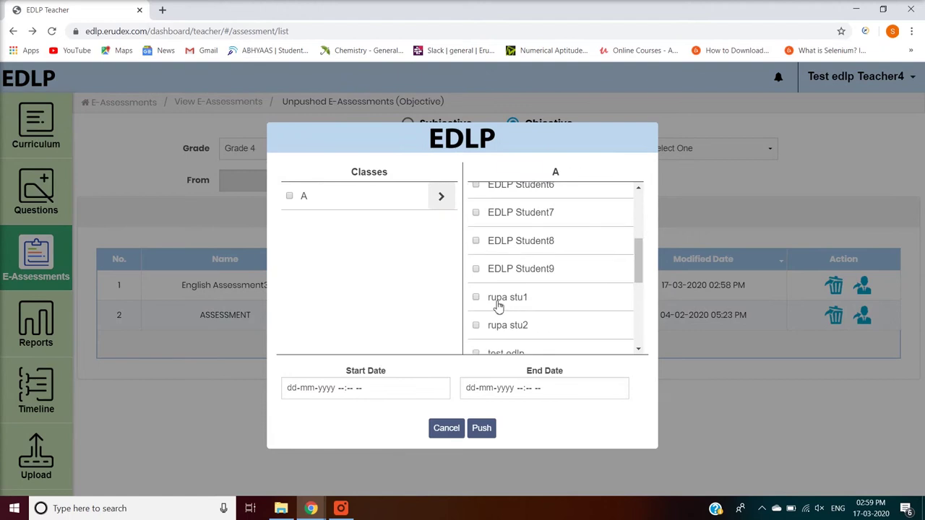
click(497, 306)
scroll(498, 307, down, 1)
click(439, 388)
Enter start and end dates of 17-03-2020 along with their times.
click(360, 389)
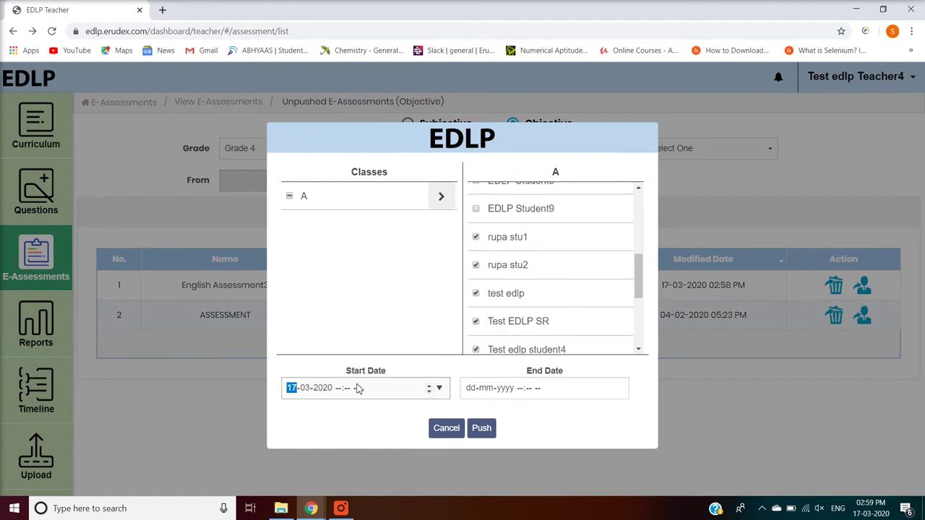
click(343, 389)
text(0800p)
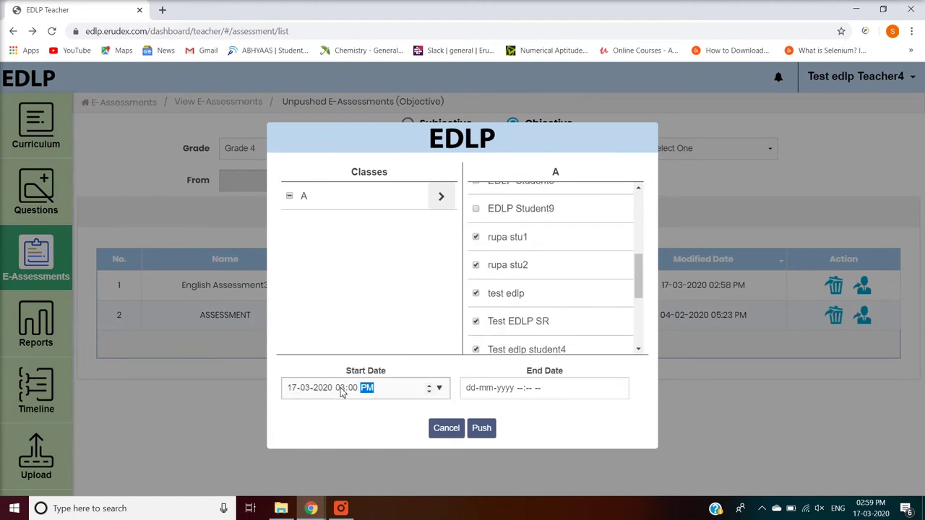
click(618, 388)
click(508, 337)
click(509, 388)
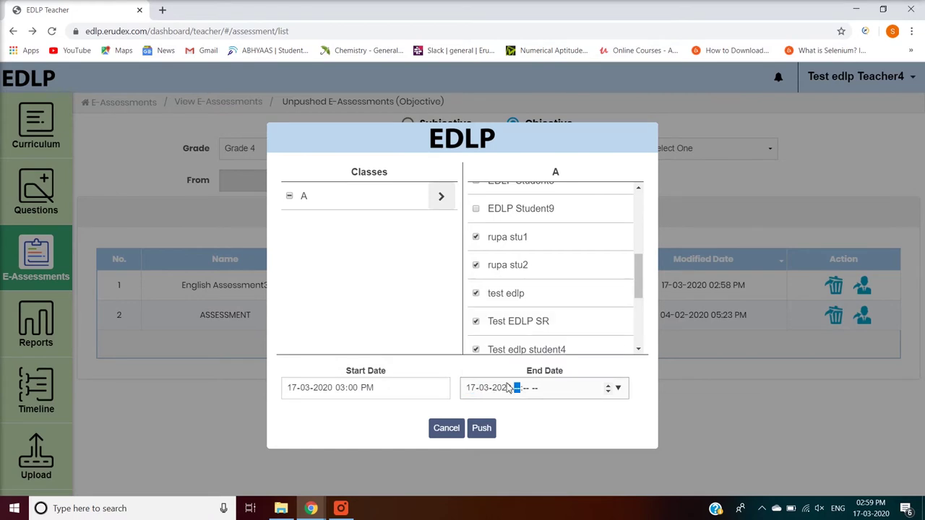
text(0330a)
Correct the end time to PM, push it for 03:00–03:30 PM, and show the Pushed list.
click(483, 427)
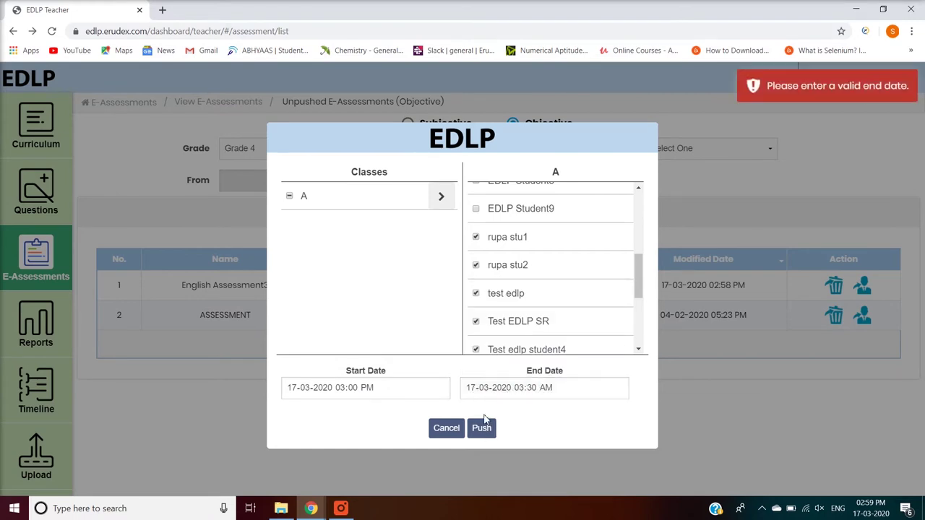
click(352, 390)
click(545, 391)
text(p)
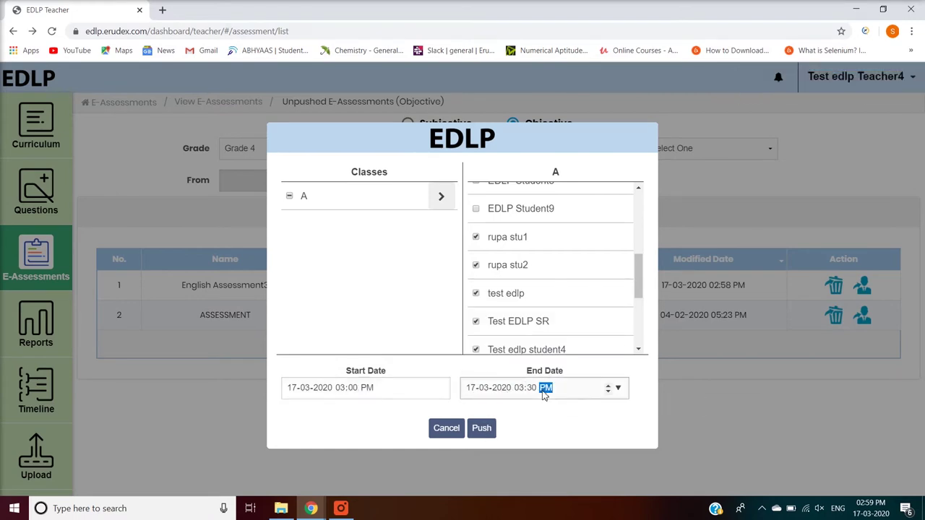
click(481, 428)
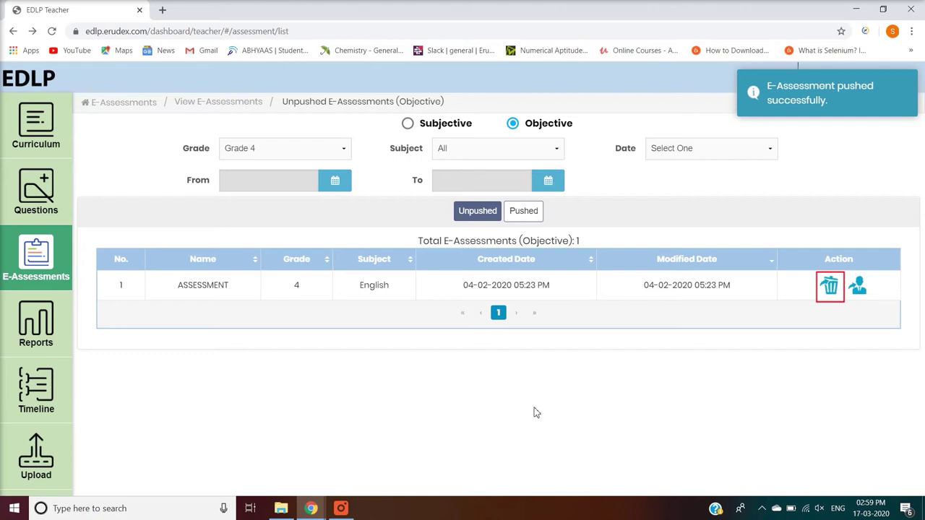
click(529, 218)
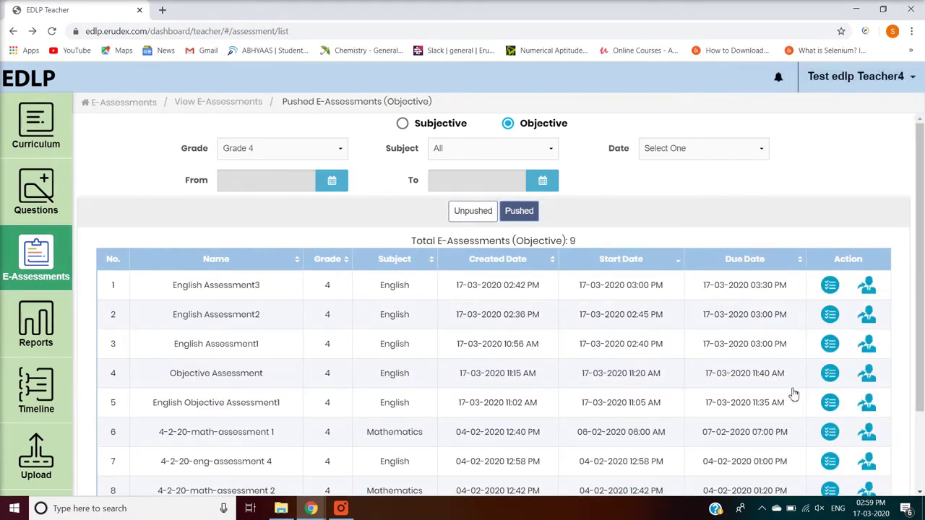
click(777, 375)
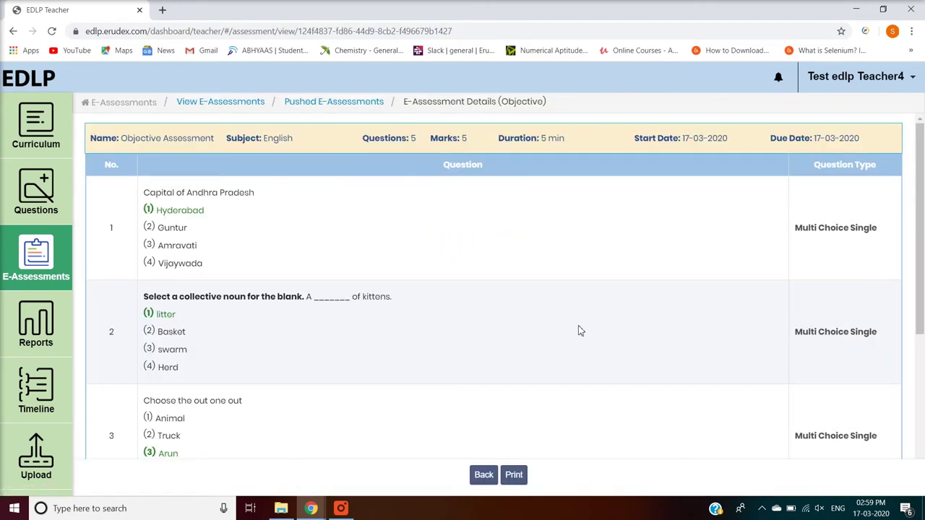
scroll(581, 331, down, 3)
click(514, 474)
click(546, 412)
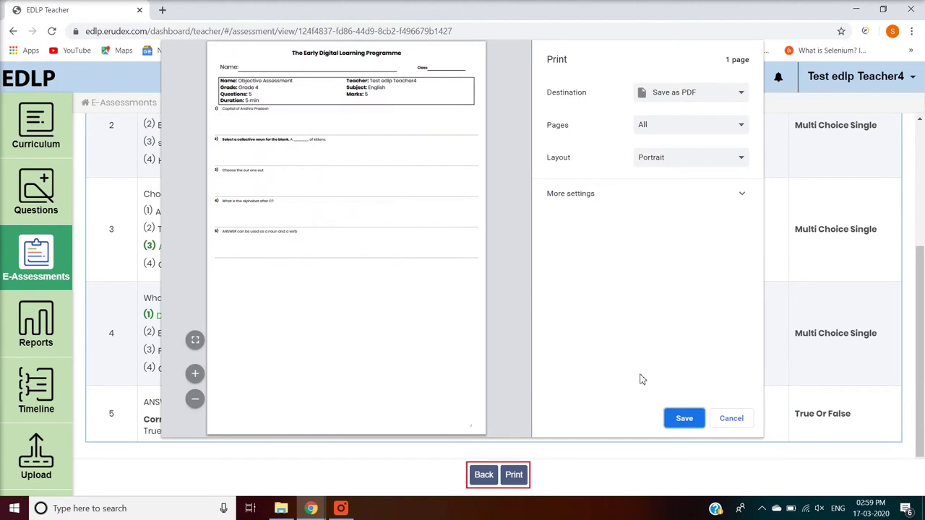
click(732, 420)
click(483, 475)
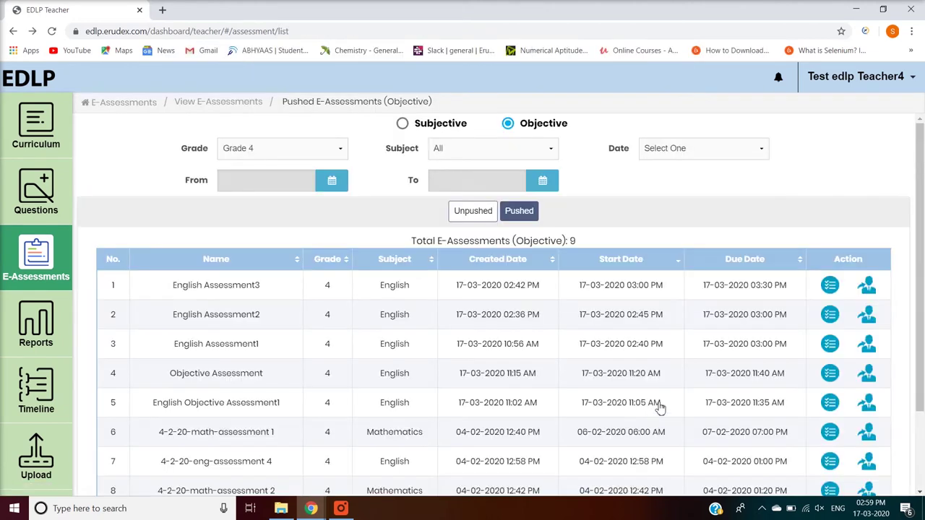
Open Objective Assessment's submissions, then its graded submission for review.
click(830, 374)
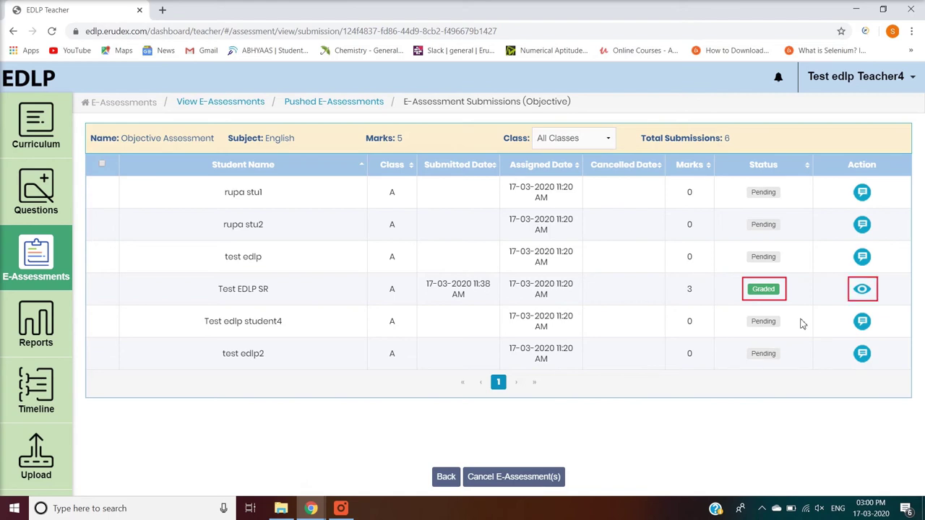
click(861, 292)
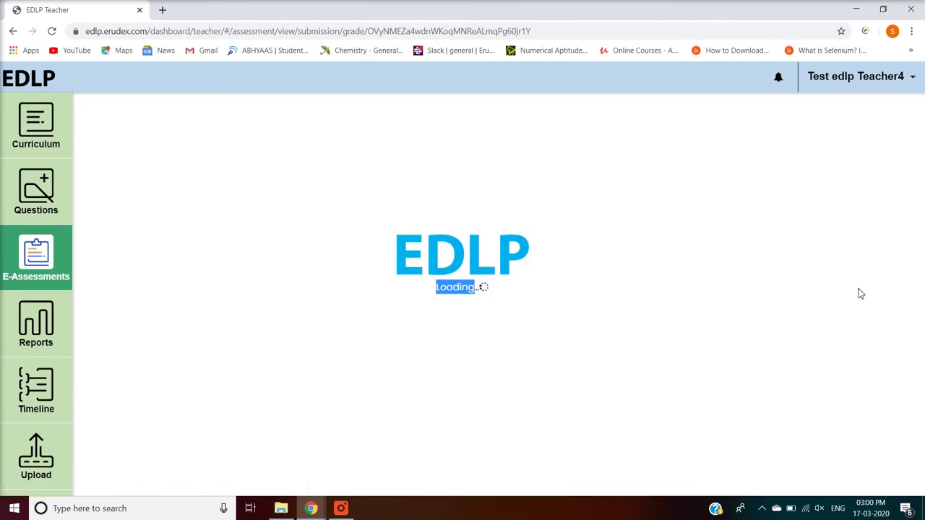
Save the feedback 'Need to Improve' on the graded submission and go back.
scroll(618, 375, down, 10)
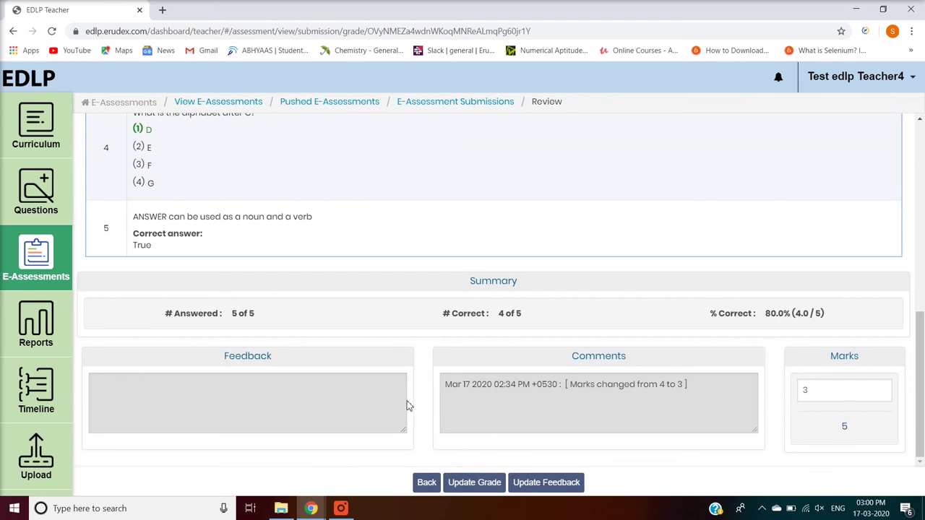
click(553, 483)
click(448, 197)
text(Ne)
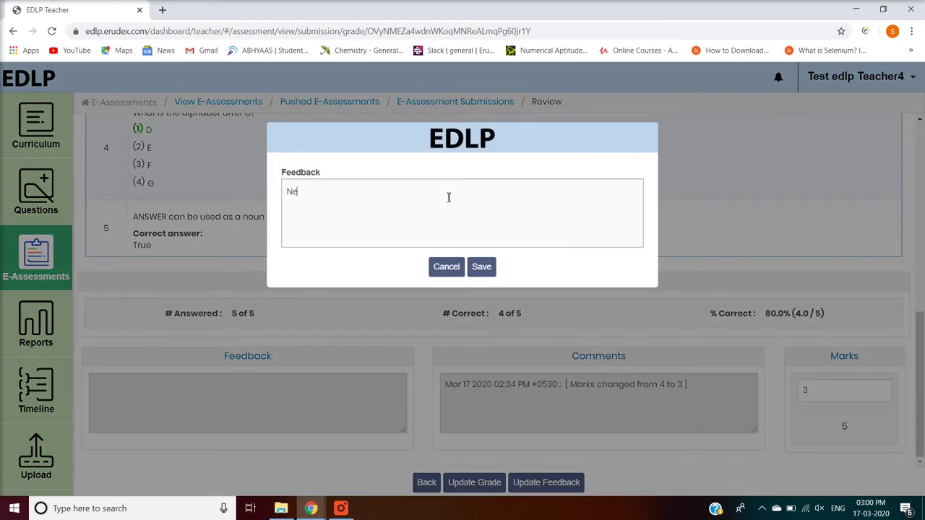
text(ed to Improve)
click(483, 267)
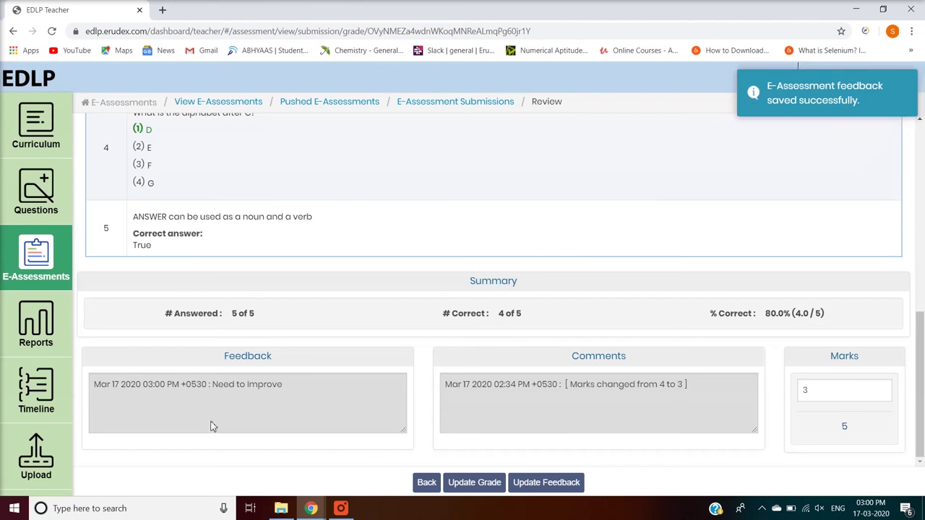
click(426, 484)
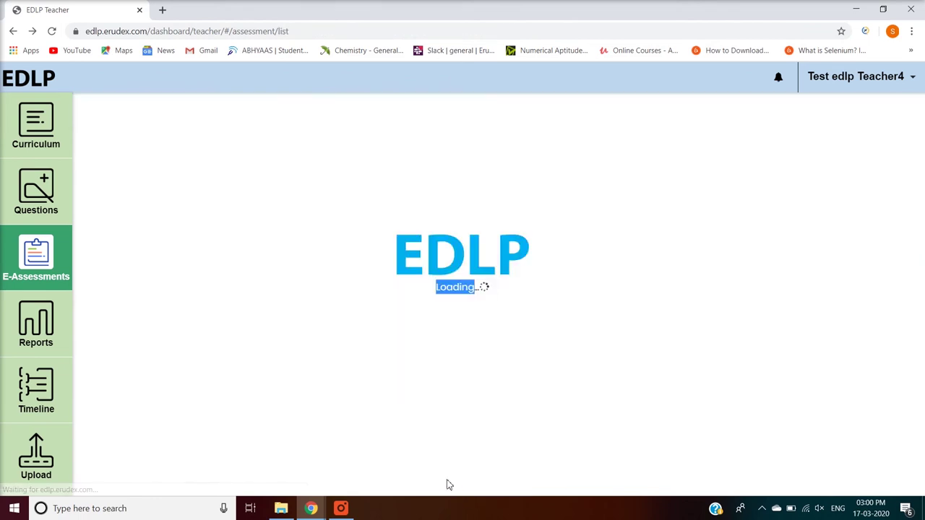
Return to the pushed list and select four class A students to re-push English Assessment3.
click(446, 482)
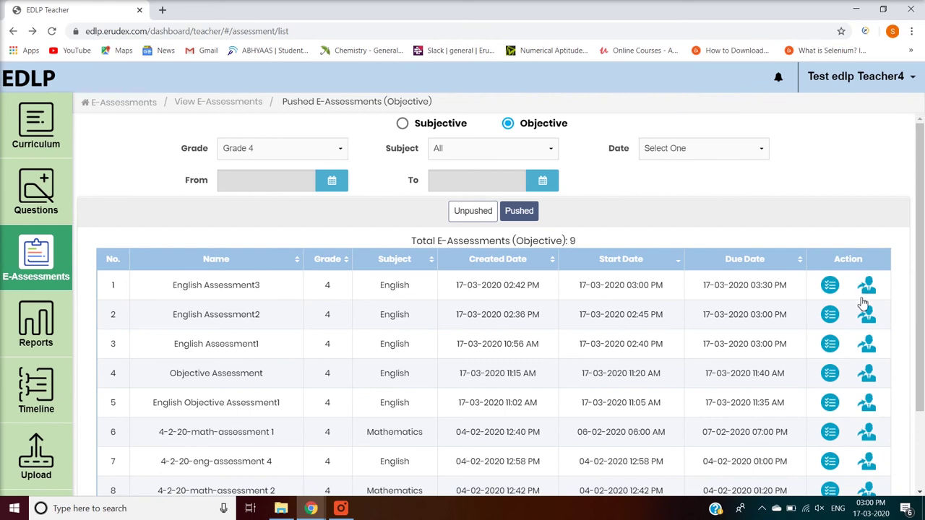
click(866, 290)
click(440, 197)
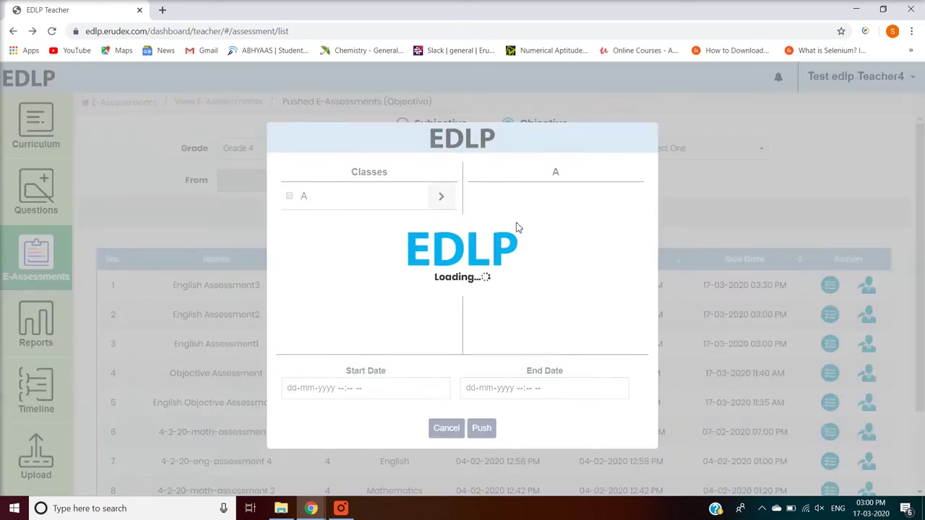
scroll(480, 282, down, 3)
click(476, 297)
click(476, 325)
scroll(481, 325, down, 2)
click(475, 293)
click(475, 321)
Schedule it for 17-03-2020, 03:15–03:40 PM, push it, and open English Assessment1's submissions.
click(438, 389)
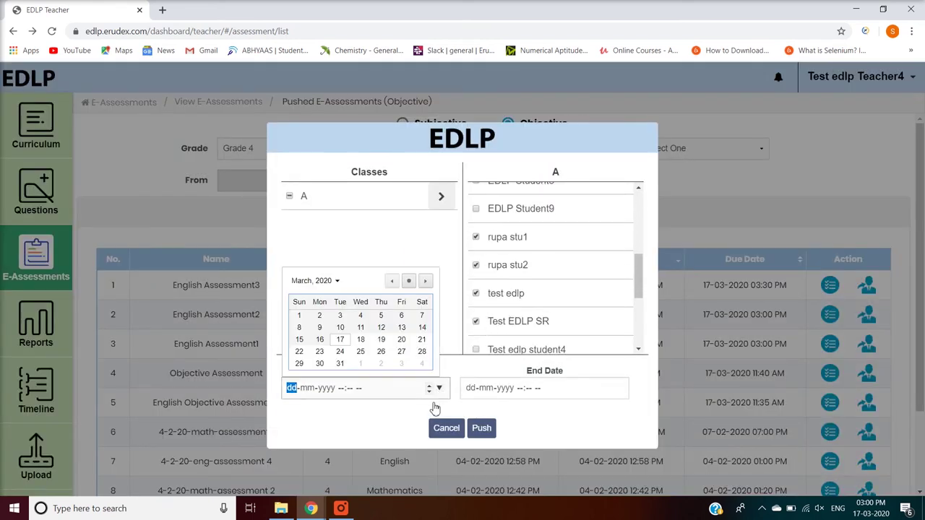
click(340, 340)
click(340, 388)
text(0310p)
key(Tab)
click(618, 388)
click(518, 339)
click(521, 388)
text(0340)
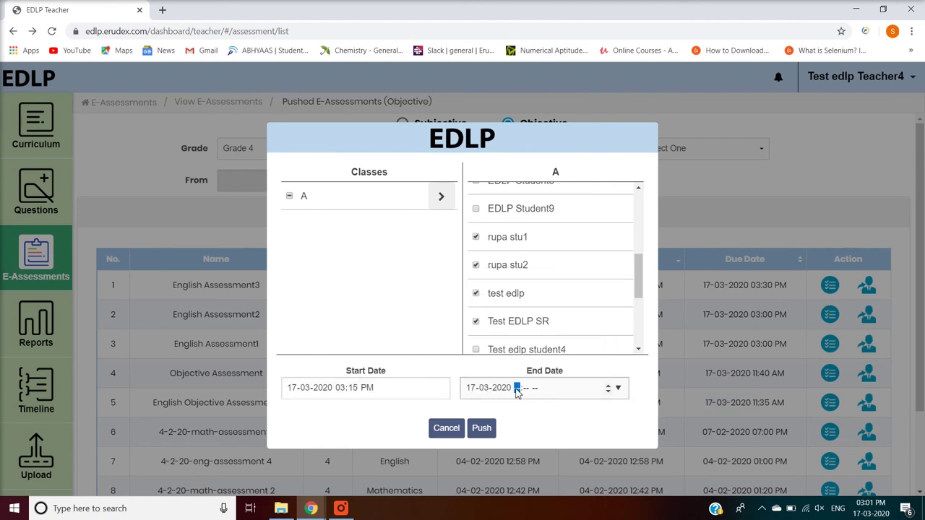
text(p)
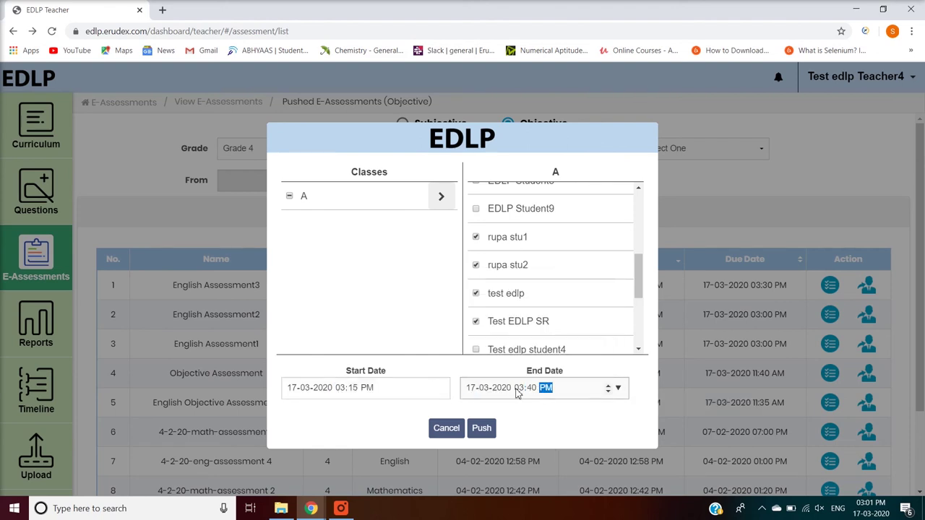
click(481, 428)
click(830, 344)
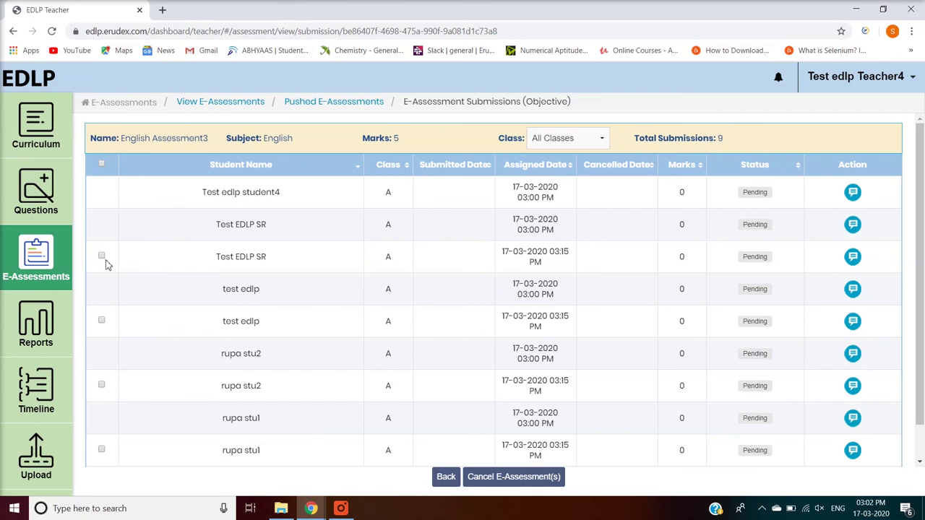
Tick three 03:15 PM assignments and cancel them with Cancel E-Assessment(s).
click(102, 256)
click(102, 323)
click(102, 386)
click(520, 478)
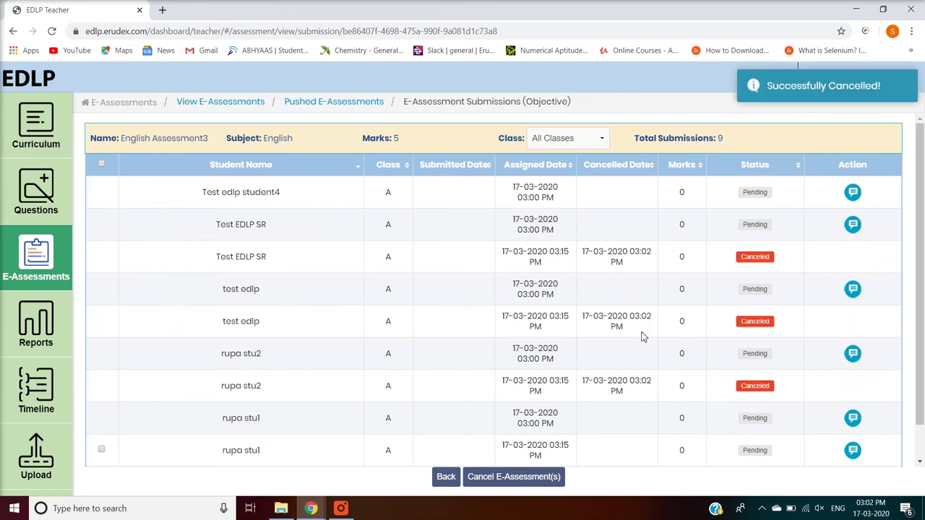